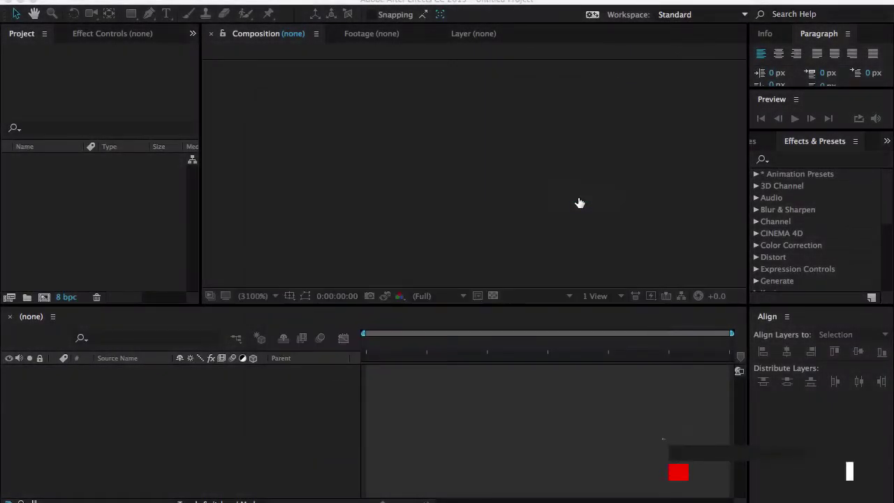
Create a new 1920×1080, 29.97 fps, 0;00;10;00 composition named Animation.
{"action": "key", "text": "super+n"}
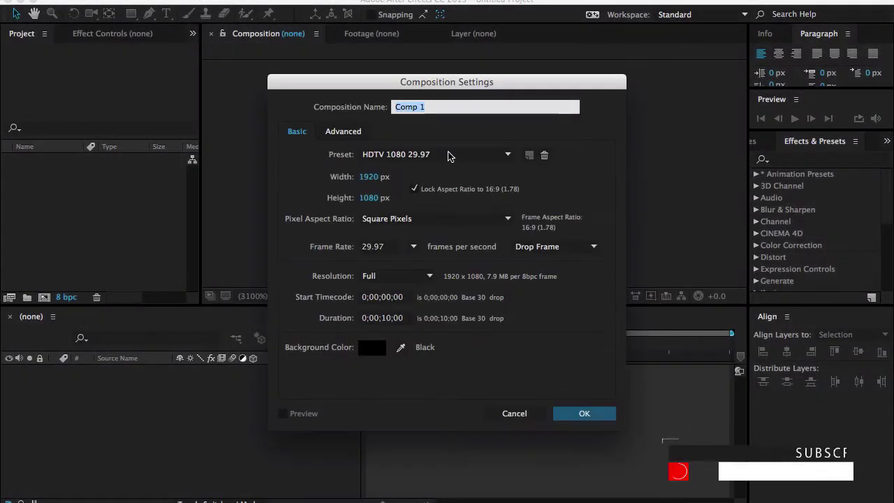
{"action": "left_click", "coordinate": [370, 176]}
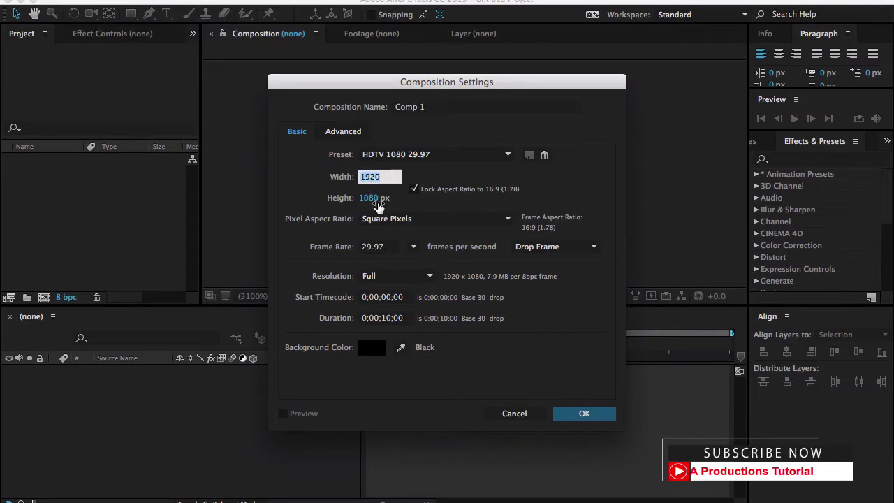
{"action": "left_click", "coordinate": [377, 200]}
{"action": "left_click", "coordinate": [395, 248]}
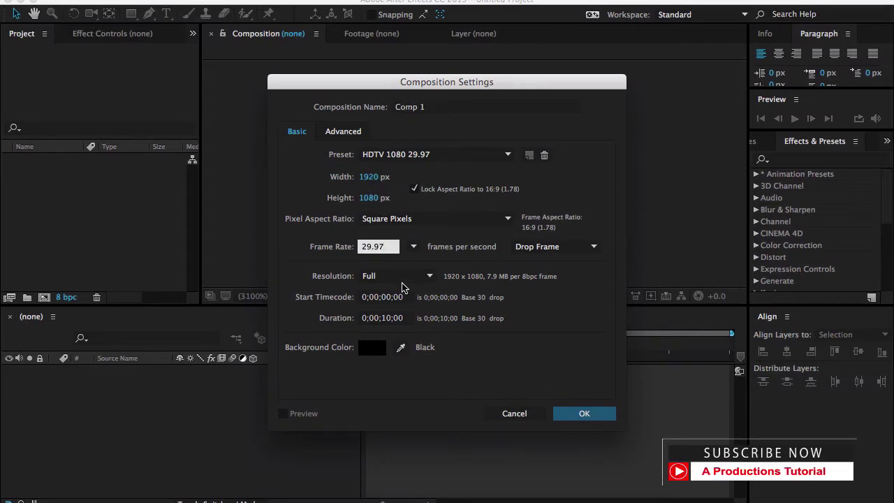
{"action": "left_click", "coordinate": [403, 320]}
{"action": "left_click", "coordinate": [403, 322]}
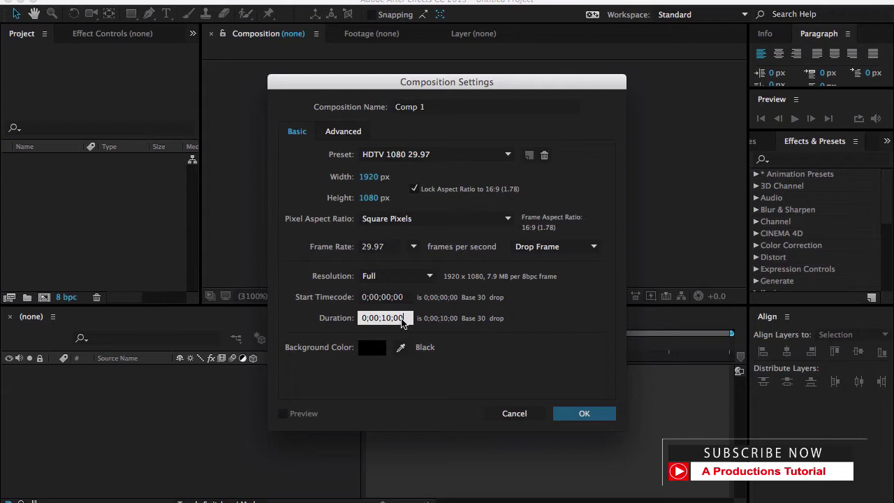
{"action": "double_click", "coordinate": [456, 108]}
{"action": "left_click", "coordinate": [456, 109]}
{"action": "type", "text": "Animation"}
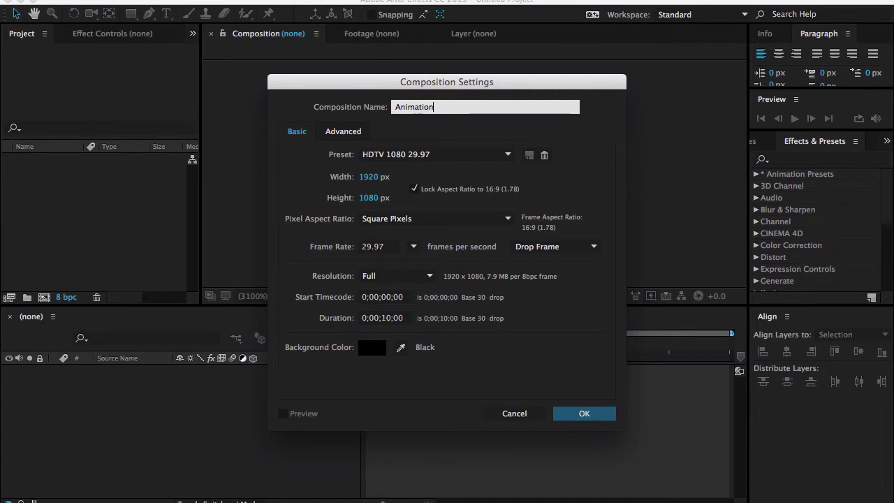
{"action": "key", "text": "Return"}
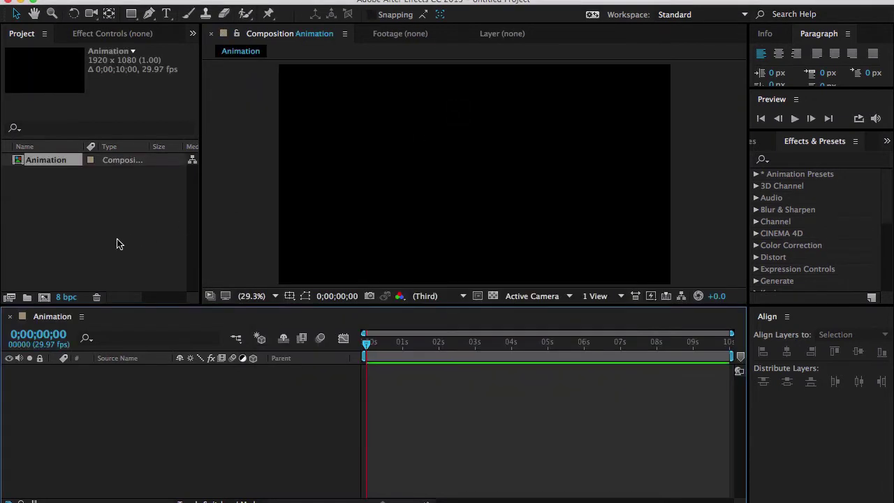
Add a composition-sized light-blue ellipse shape layer using the Ellipse Tool.
{"action": "left_click", "coordinate": [117, 244]}
{"action": "left_click", "coordinate": [164, 429]}
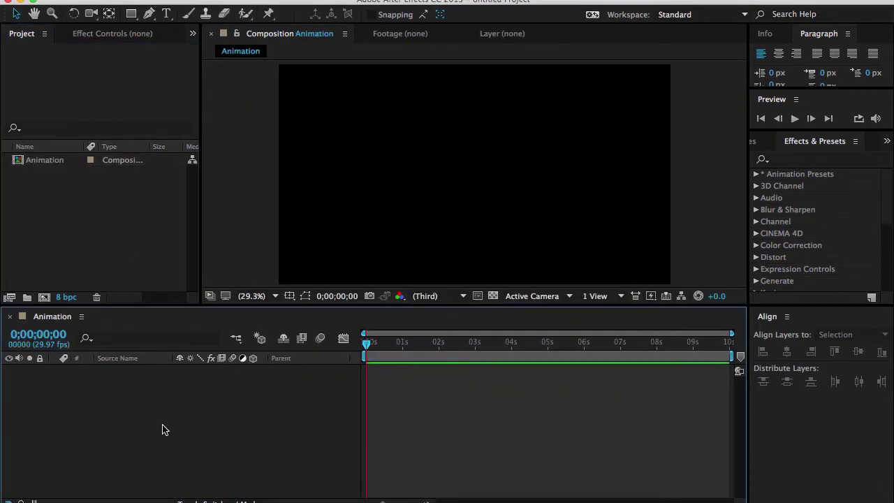
{"action": "mouse_move", "coordinate": [132, 13]}
{"action": "left_mouse_down"}
{"action": "mouse_move", "coordinate": [157, 19]}
{"action": "mouse_move", "coordinate": [187, 47]}
{"action": "mouse_move", "coordinate": [234, 50]}
{"action": "left_mouse_up"}
{"action": "double_click", "coordinate": [132, 13]}
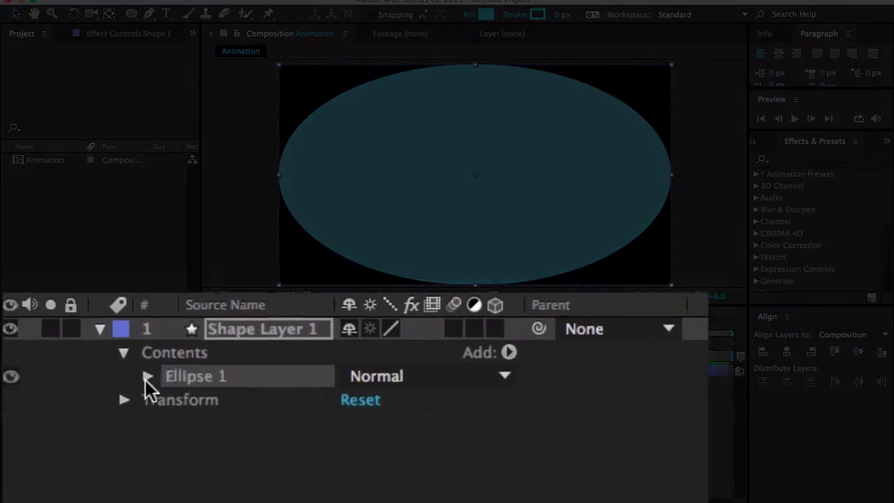
Unlink the Ellipse Path 1 Size and set it to 500 × 500.
{"action": "left_click", "coordinate": [149, 377]}
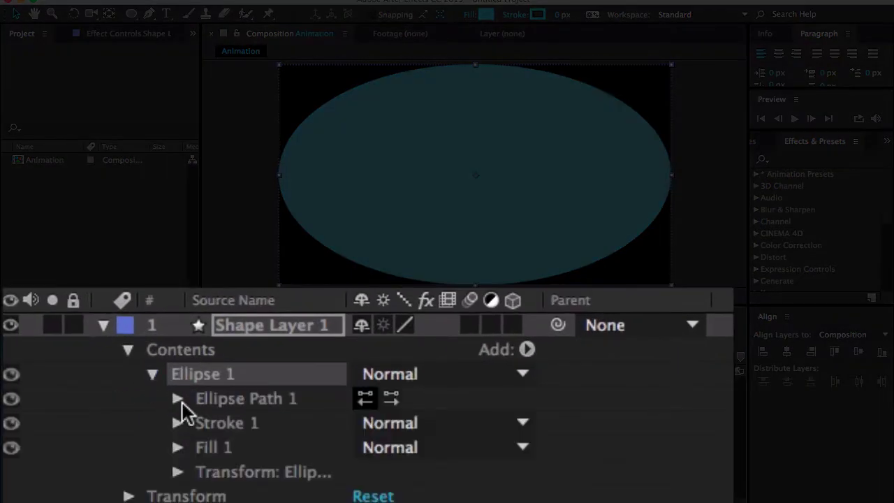
{"action": "left_click", "coordinate": [180, 401]}
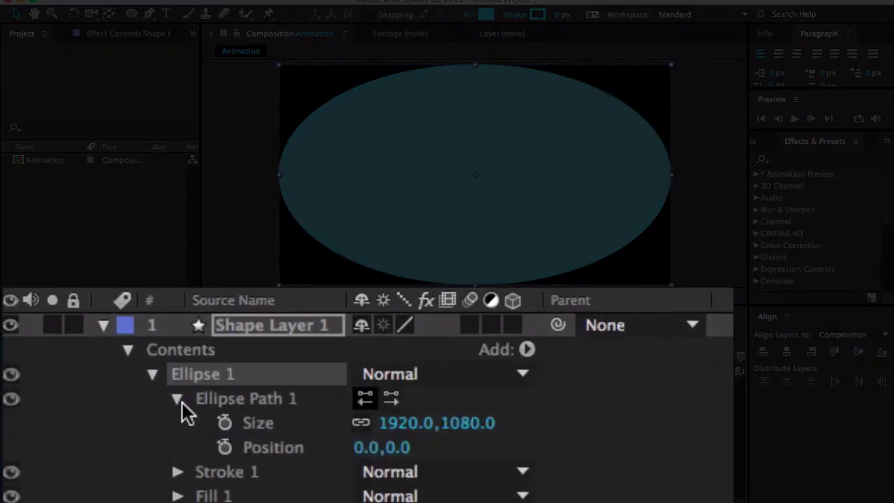
{"action": "left_click", "coordinate": [362, 424]}
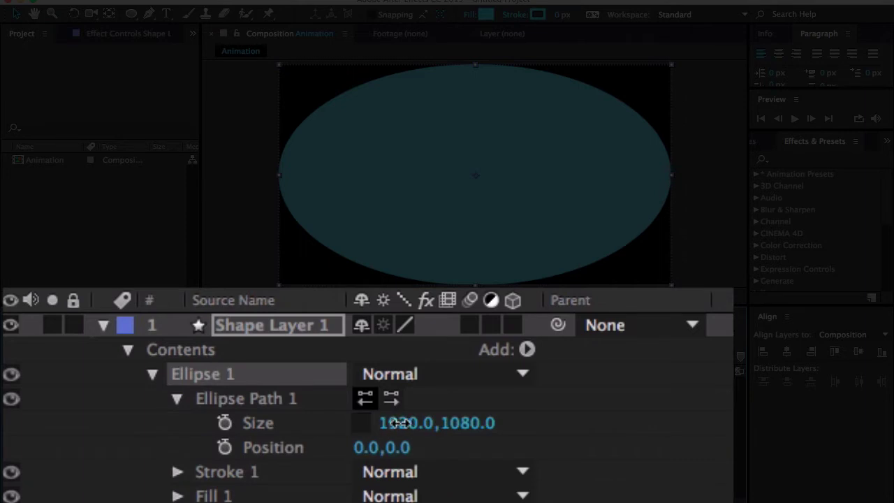
{"action": "left_click", "coordinate": [401, 424]}
{"action": "type", "text": "500"}
{"action": "key", "text": "Tab"}
{"action": "type", "text": "500"}
{"action": "key", "text": "Return"}
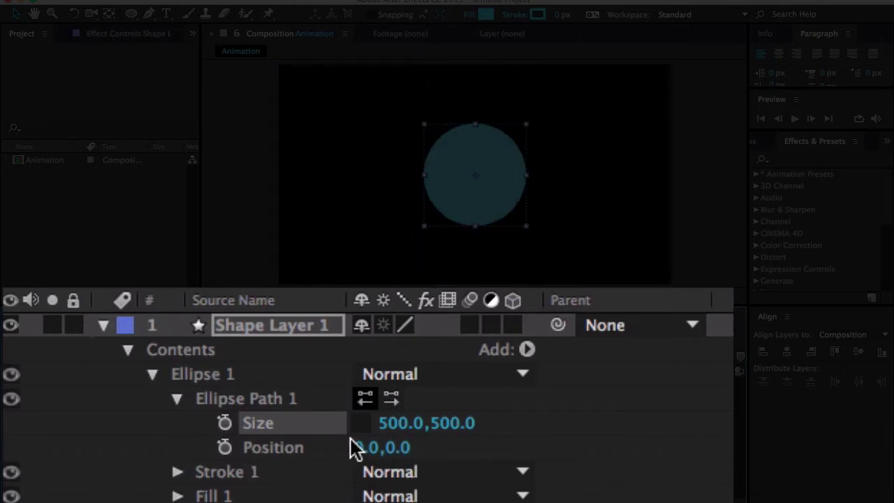
Collapse and select Shape Layer 1, then move the current time to 0;00;02;00.
{"action": "left_click", "coordinate": [128, 349]}
{"action": "left_click", "coordinate": [103, 324]}
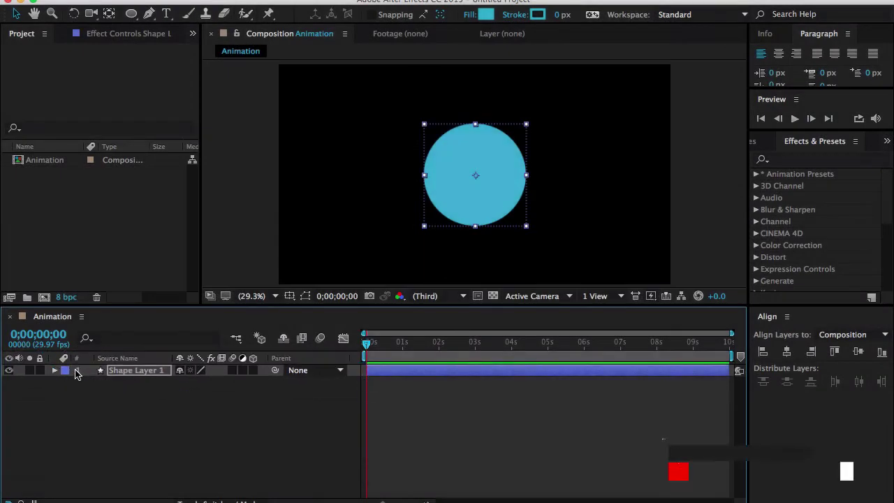
{"action": "left_click", "coordinate": [115, 370]}
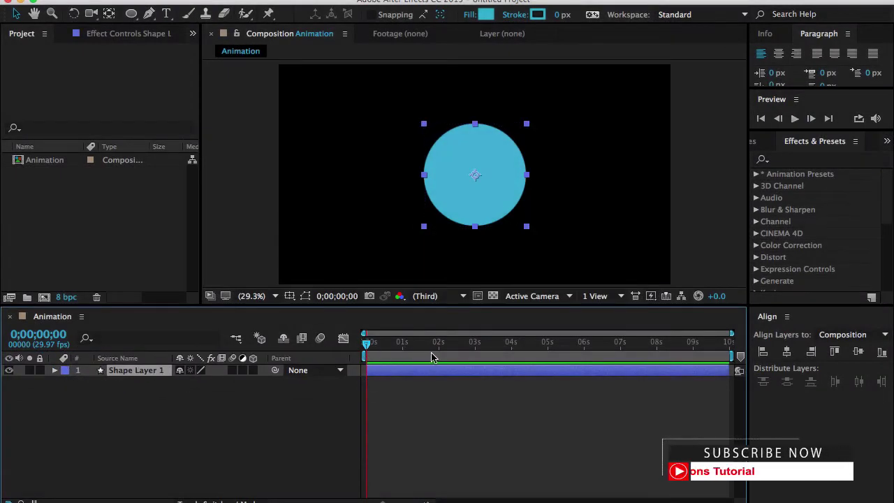
{"action": "left_click", "coordinate": [50, 334]}
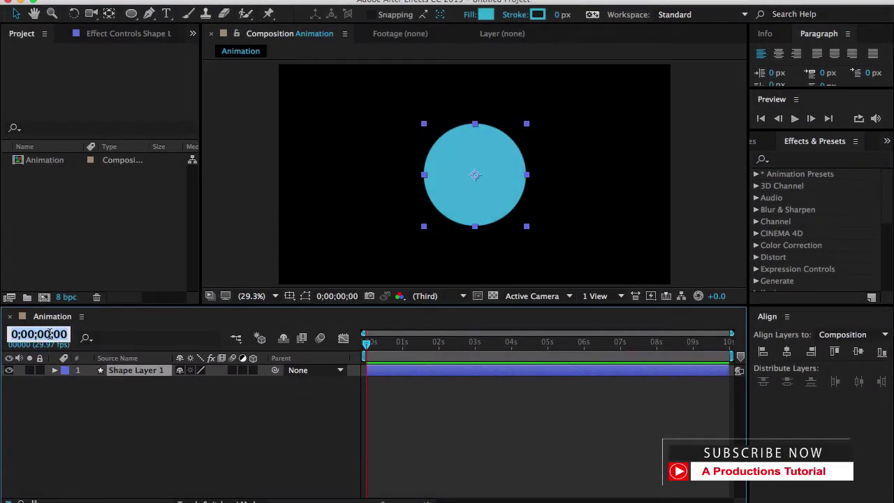
{"action": "left_click", "coordinate": [48, 334]}
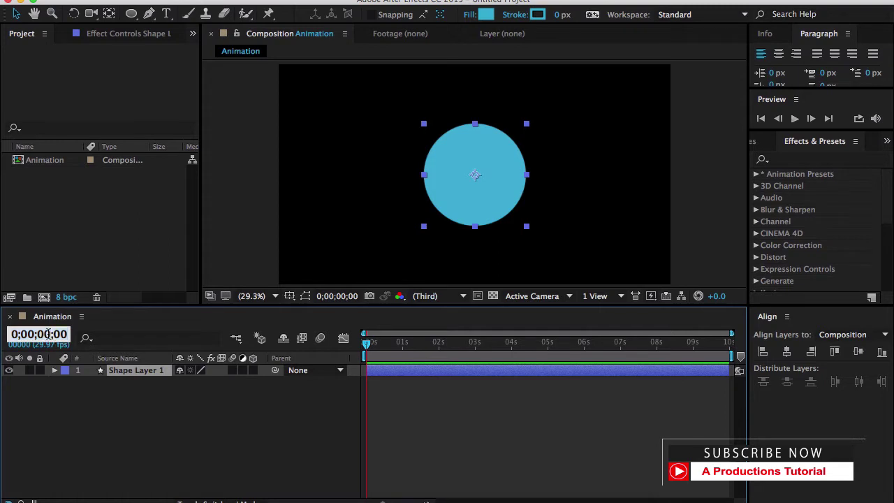
{"action": "key", "text": "Return"}
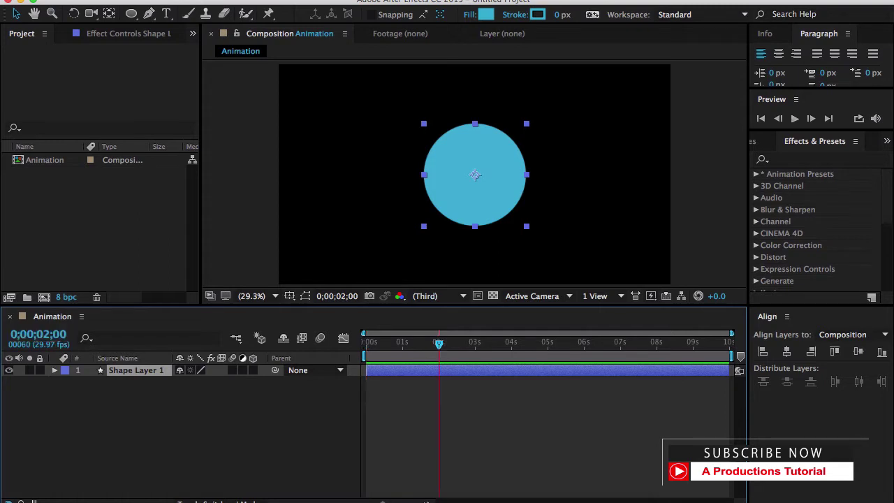
End the work area at 2 seconds and trim the composition to it.
{"action": "key", "text": "n"}
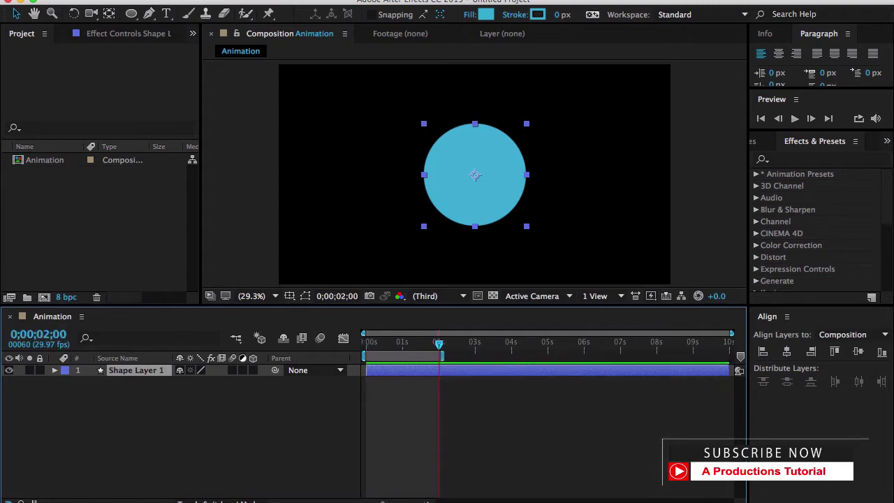
{"action": "right_click", "coordinate": [405, 355]}
{"action": "left_click", "coordinate": [447, 392]}
{"action": "left_click_drag", "start_coordinate": [394, 351], "coordinate": [352, 345]}
{"action": "left_click", "coordinate": [424, 357]}
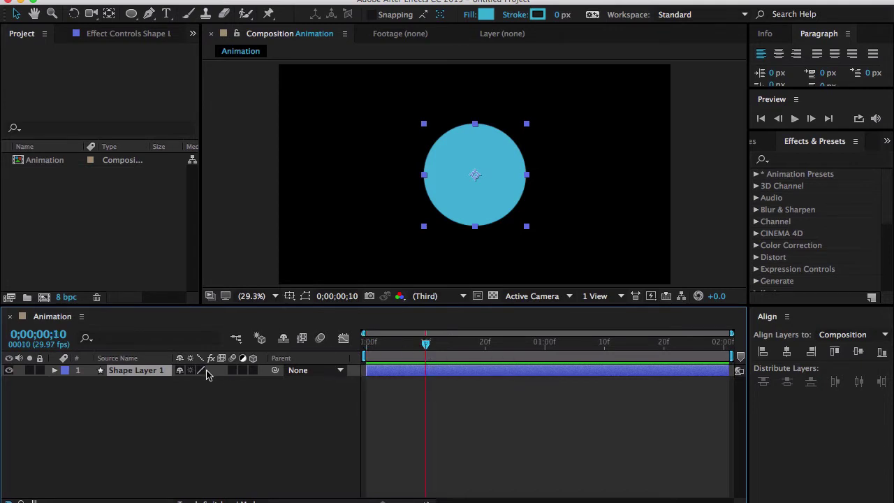
Keyframe the circle's Scale at 100% on frame 10 and 0% on frame 0.
{"action": "key", "text": "s"}
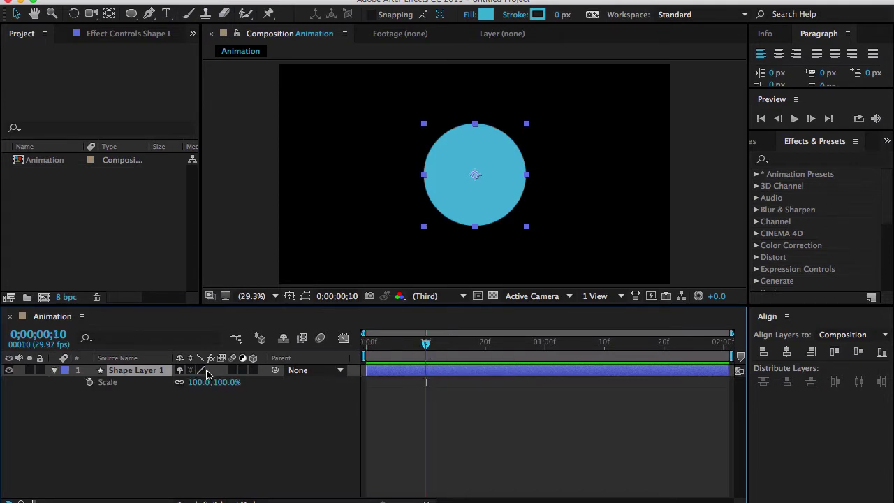
{"action": "left_click", "coordinate": [89, 382]}
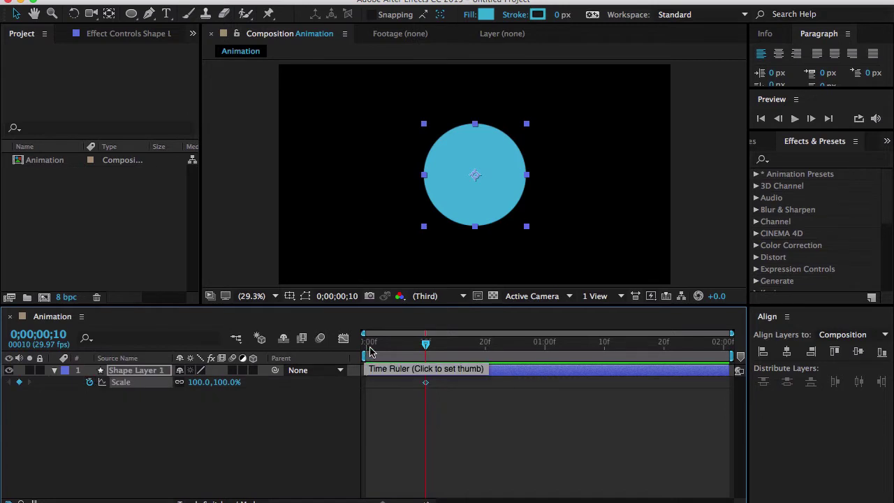
{"action": "left_click_drag", "start_coordinate": [370, 350], "coordinate": [359, 351]}
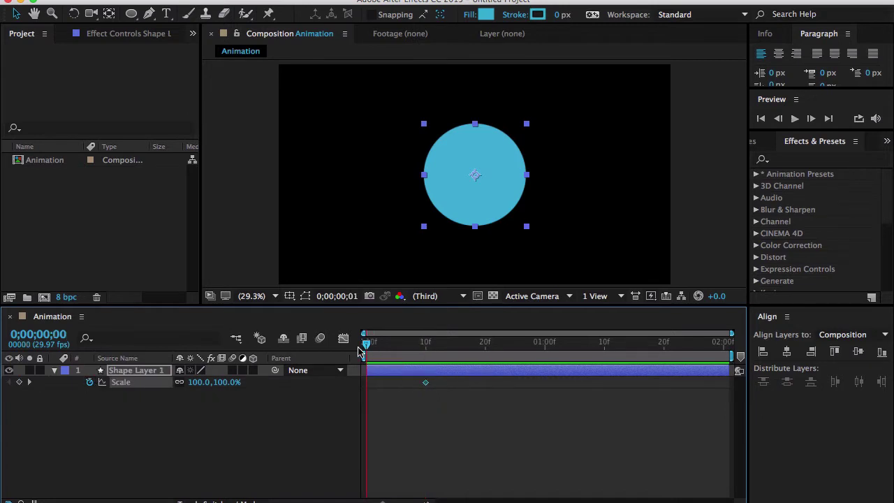
{"action": "left_click", "coordinate": [199, 384]}
{"action": "type", "text": "0"}
{"action": "key", "text": "Return"}
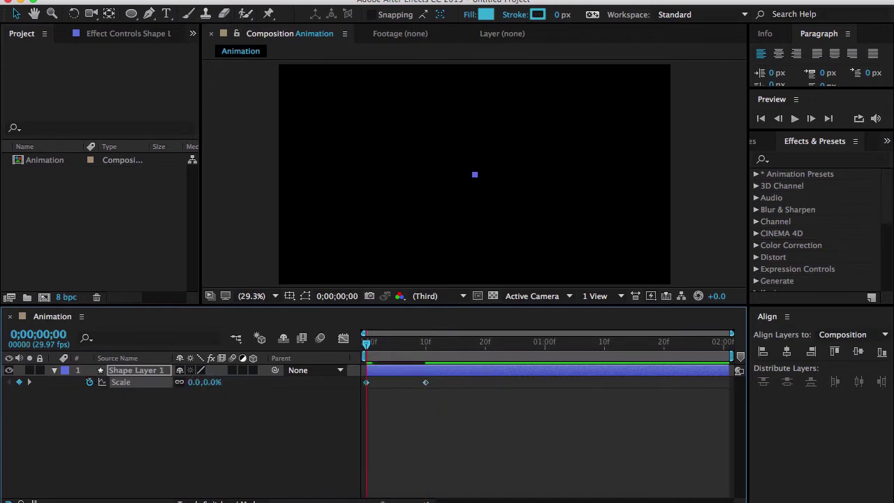
Add Scale keyframes of 100% at 1;20 and 0% at 2;00, then preview.
{"action": "left_click", "coordinate": [664, 356]}
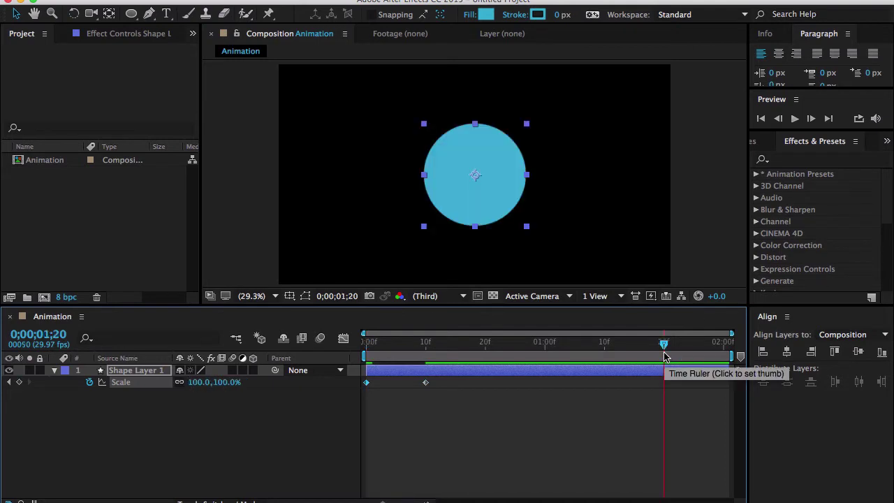
{"action": "left_click", "coordinate": [19, 383]}
{"action": "left_click_drag", "start_coordinate": [688, 344], "coordinate": [747, 350]}
{"action": "left_click", "coordinate": [223, 382]}
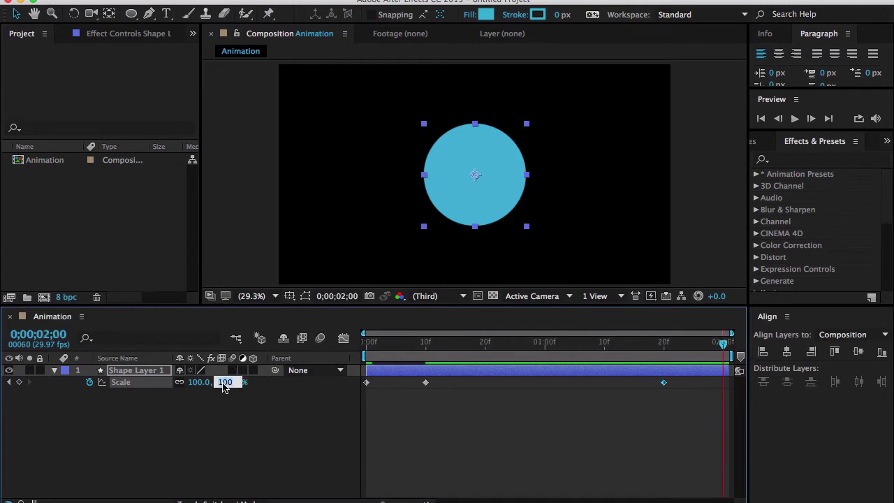
{"action": "type", "text": "0"}
{"action": "key", "text": "Return"}
{"action": "key", "text": "space"}
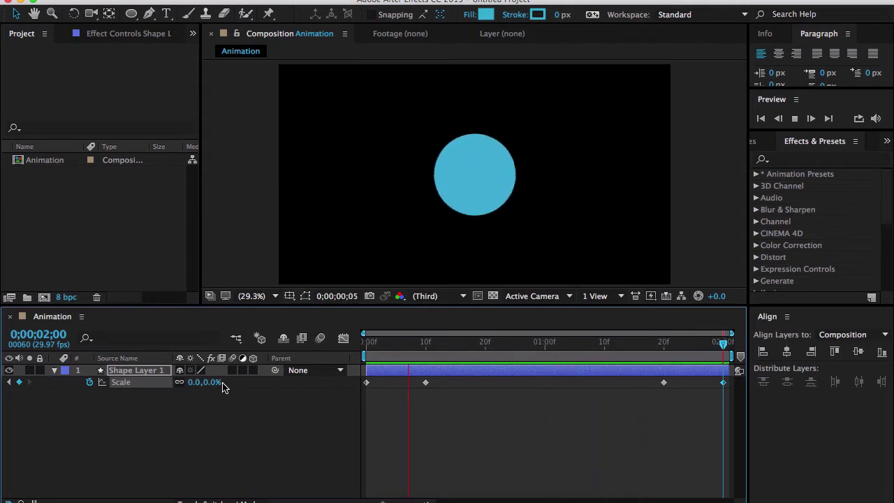
Apply Keyframe Assistant > Easy Ease to all four Scale keyframes of Shape Layer 1.
{"action": "key", "text": "space"}
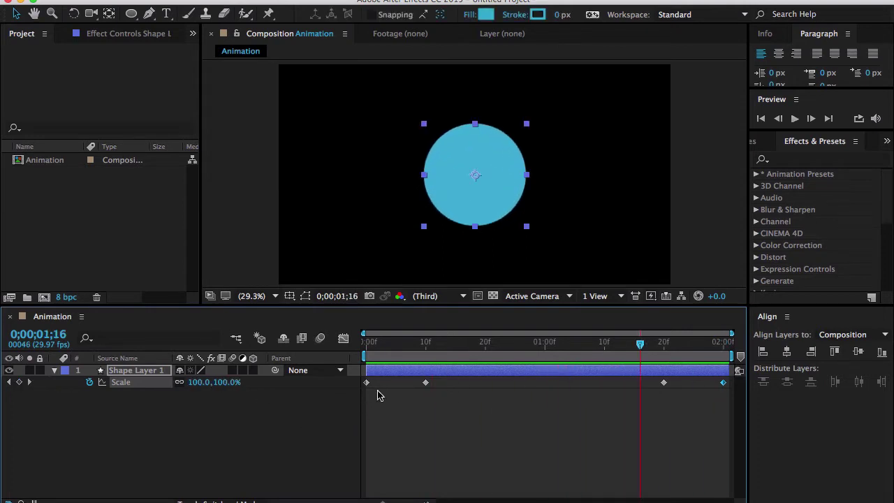
{"action": "left_click_drag", "start_coordinate": [351, 385], "coordinate": [733, 411]}
{"action": "right_click", "coordinate": [723, 386]}
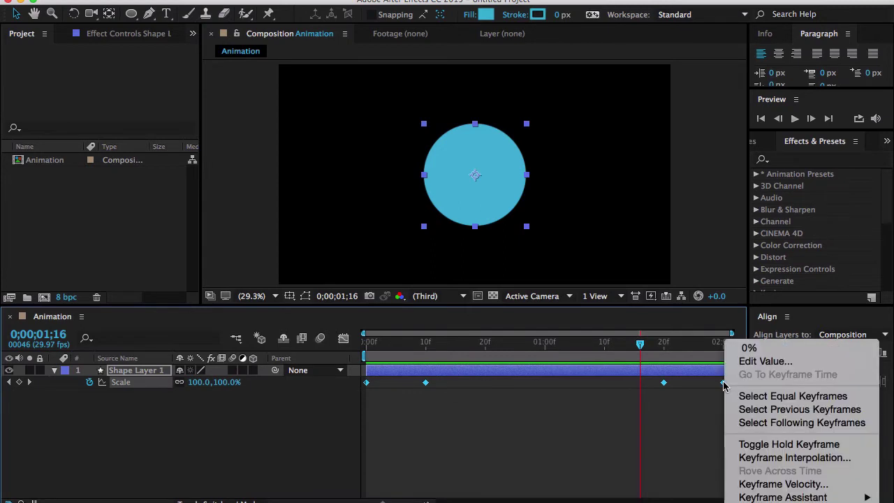
{"action": "mouse_move", "coordinate": [833, 498]}
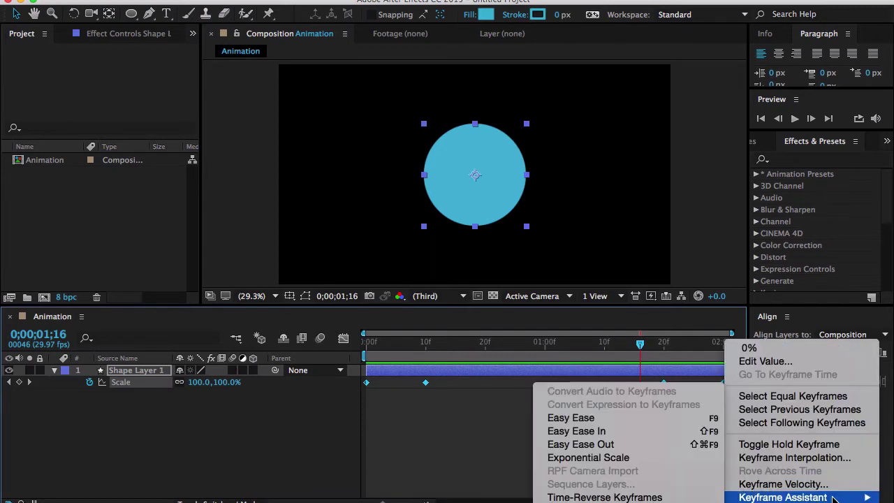
{"action": "left_click", "coordinate": [633, 419]}
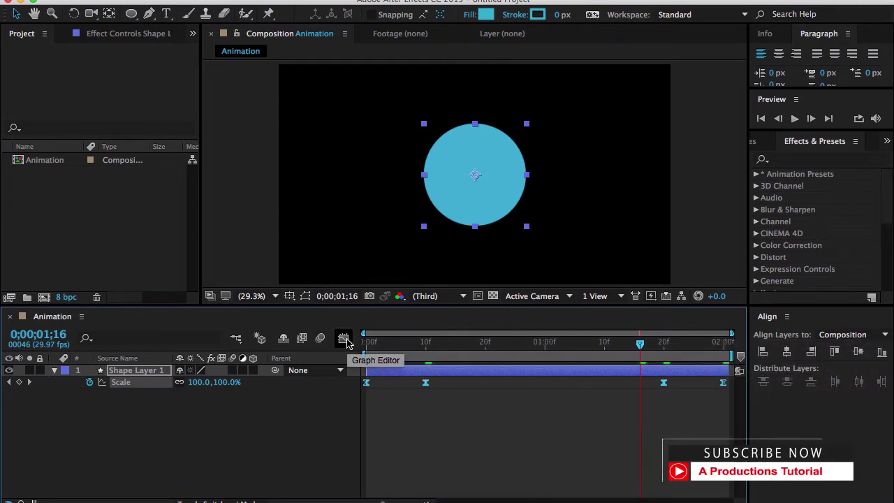
In the Graph Editor's value graph, adjust the first Scale keyframe's handles to overshoot 100%.
{"action": "left_click", "coordinate": [343, 340]}
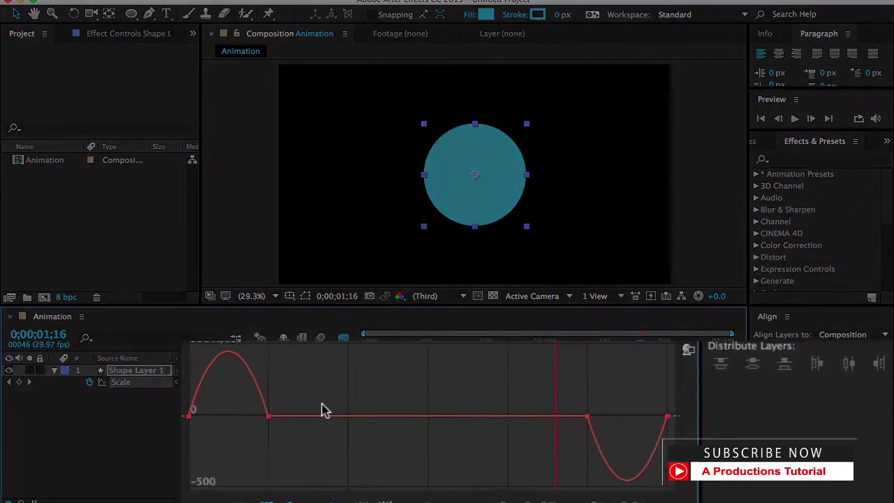
{"action": "right_click", "coordinate": [177, 380]}
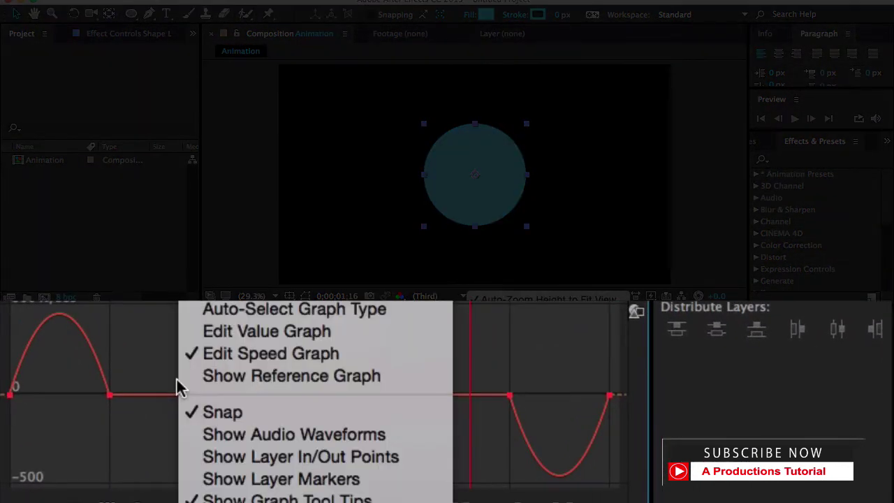
{"action": "left_click", "coordinate": [229, 333]}
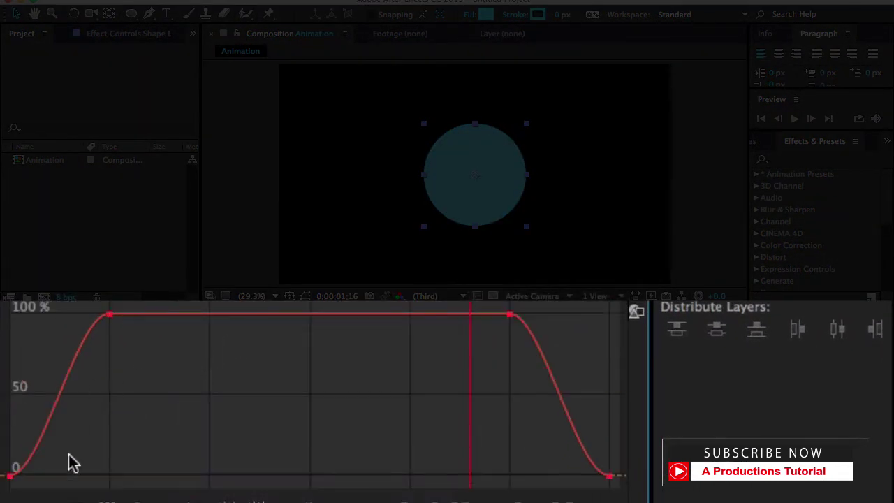
{"action": "left_click_drag", "start_coordinate": [67, 463], "coordinate": [20, 314]}
In the speed graph, adjust the last Scale keyframe's handles to 100% ease influence.
{"action": "right_click", "coordinate": [275, 345]}
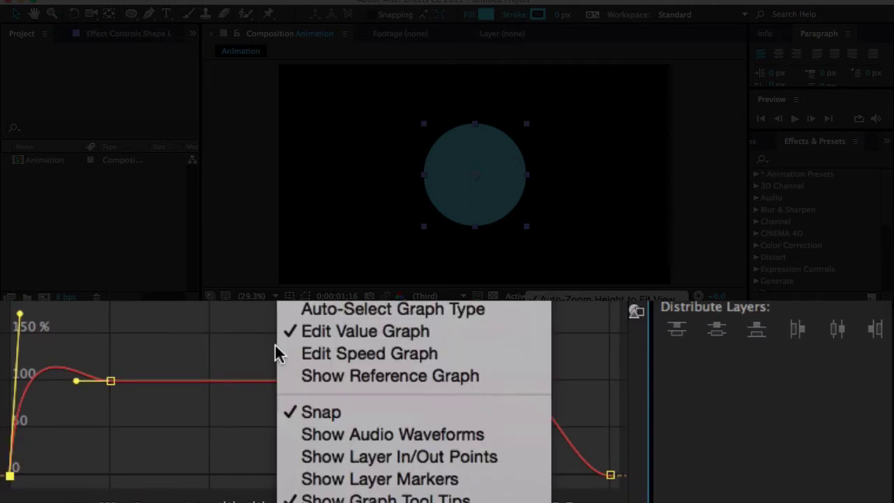
{"action": "left_click", "coordinate": [439, 354]}
{"action": "left_click_drag", "start_coordinate": [575, 434], "coordinate": [547, 464]}
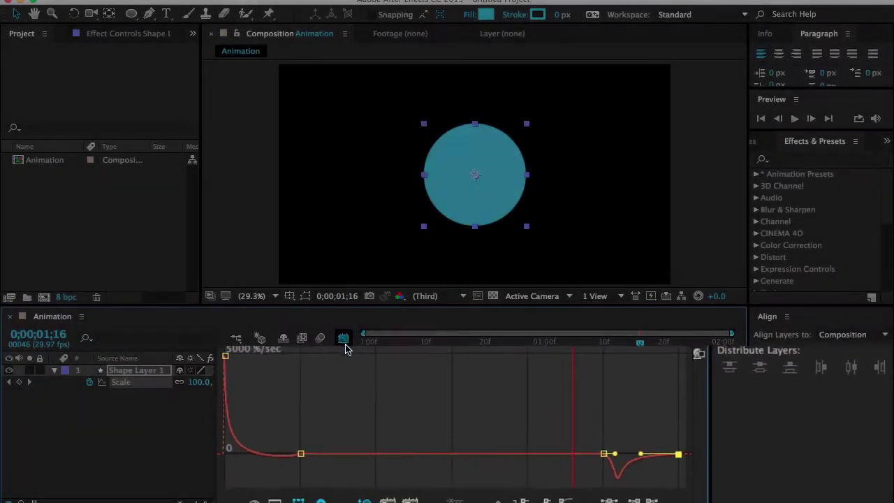
Enable motion blur for the composition and preview the pulsing circle.
{"action": "left_click", "coordinate": [343, 338]}
{"action": "left_click", "coordinate": [444, 412]}
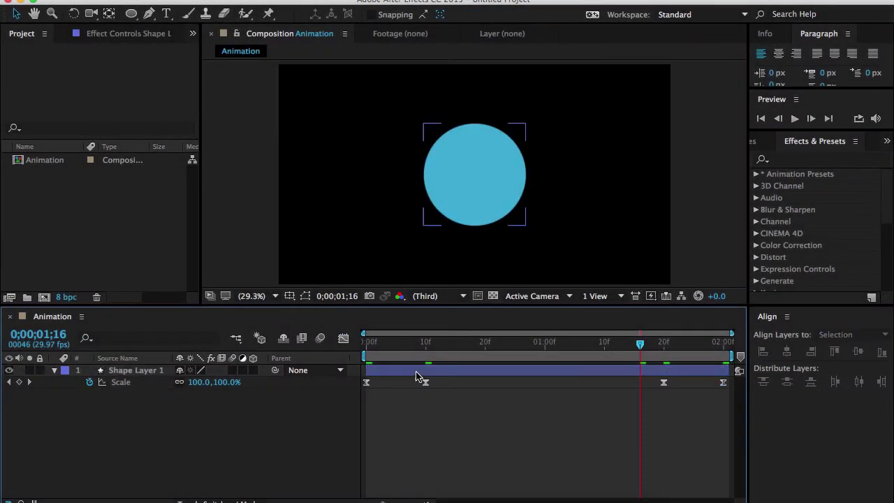
{"action": "left_click_drag", "start_coordinate": [398, 342], "coordinate": [323, 340]}
{"action": "left_click", "coordinate": [324, 340]}
{"action": "key", "text": "space"}
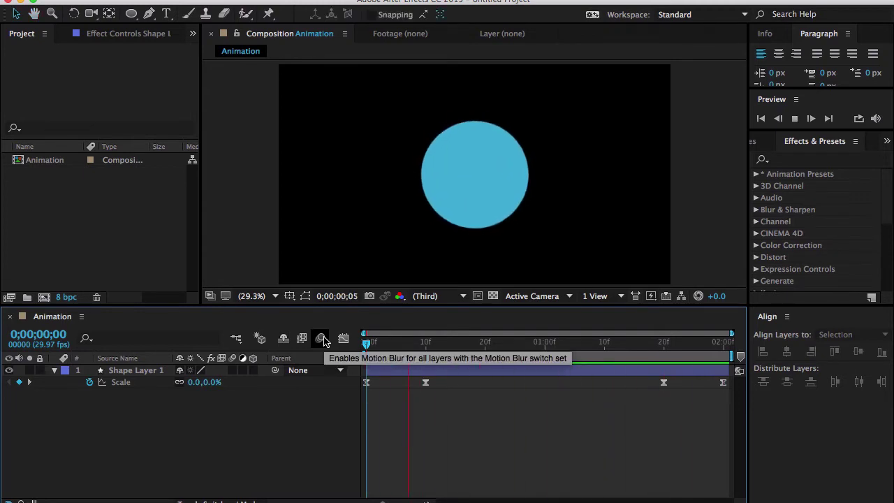
{"action": "key", "text": "space"}
{"action": "left_click_drag", "start_coordinate": [388, 342], "coordinate": [364, 344]}
Create a new 1920×1080, 29.97 fps, 10-second composition named Loop.
{"action": "left_click", "coordinate": [44, 296]}
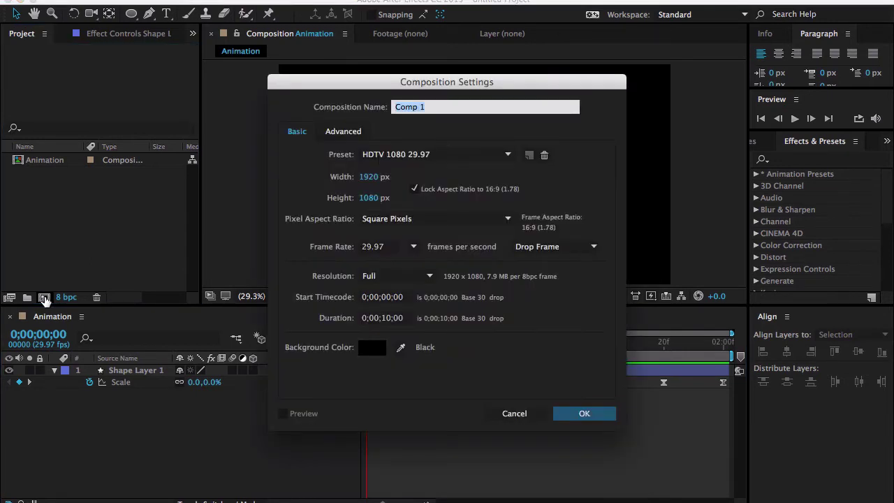
{"action": "type", "text": "Lo"}
{"action": "left_click", "coordinate": [388, 318]}
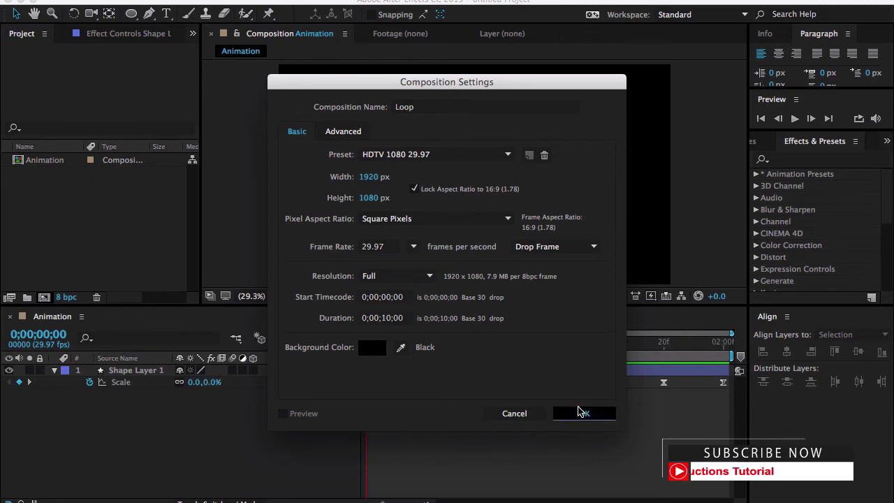
{"action": "left_click", "coordinate": [583, 414]}
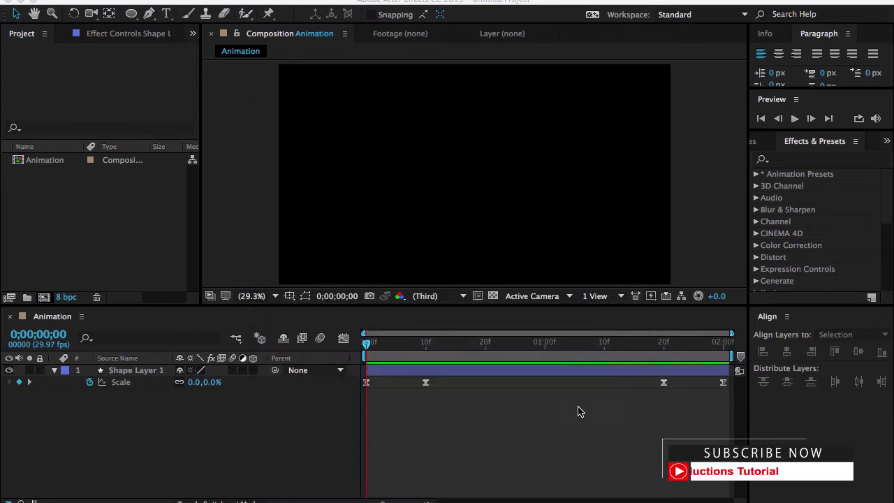
Add the Animation comp to Loop, enable Time Remapping, and stretch the layer to 10 seconds.
{"action": "left_click", "coordinate": [48, 160]}
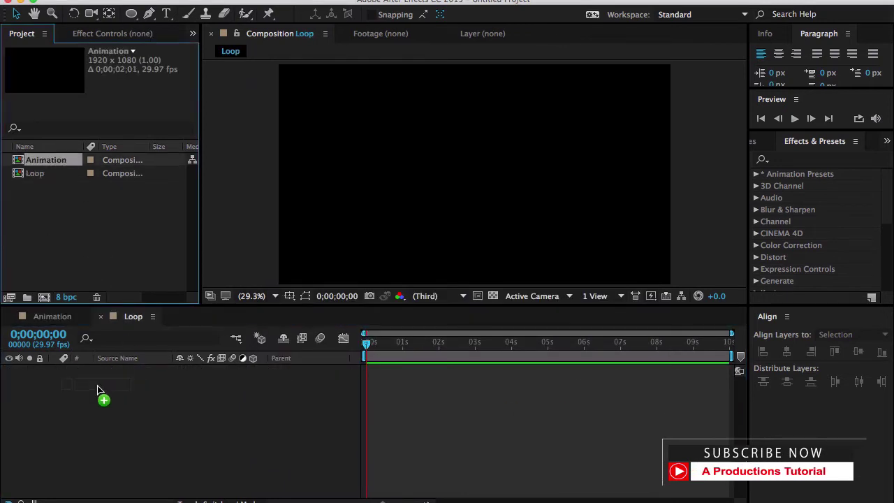
{"action": "left_click_drag", "start_coordinate": [97, 390], "coordinate": [97, 387]}
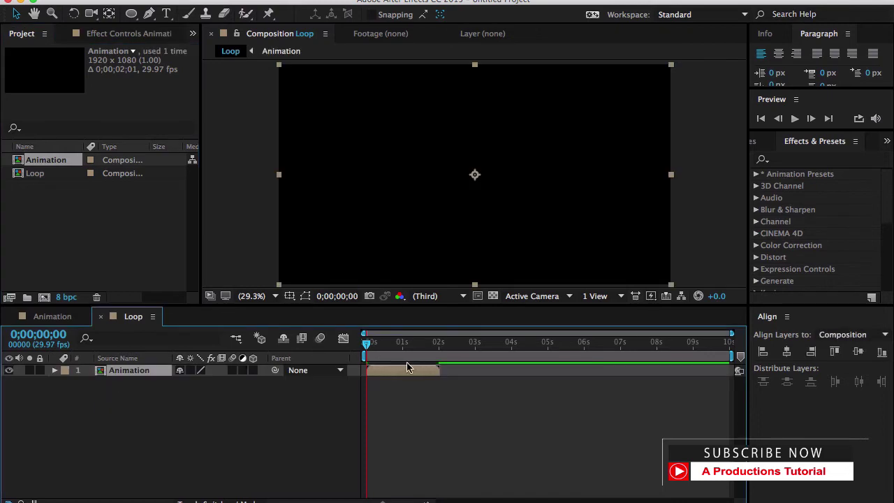
{"action": "right_click", "coordinate": [125, 375]}
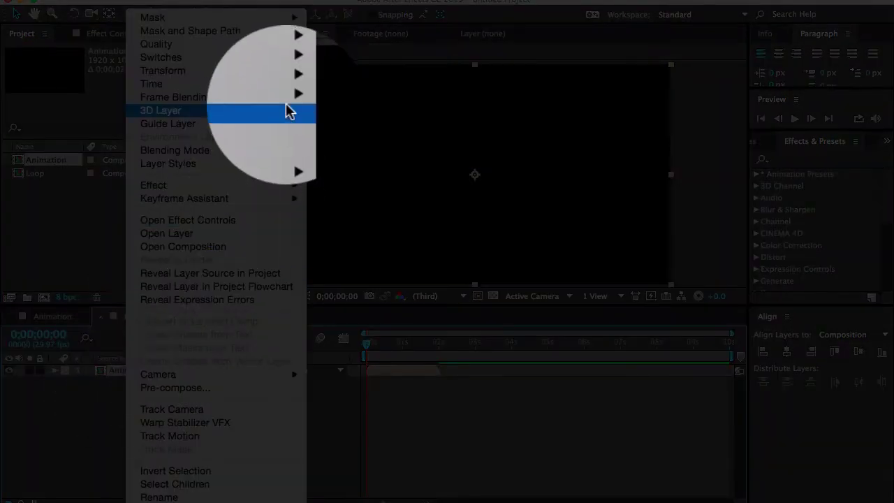
{"action": "mouse_move", "coordinate": [282, 91]}
{"action": "left_click", "coordinate": [326, 84]}
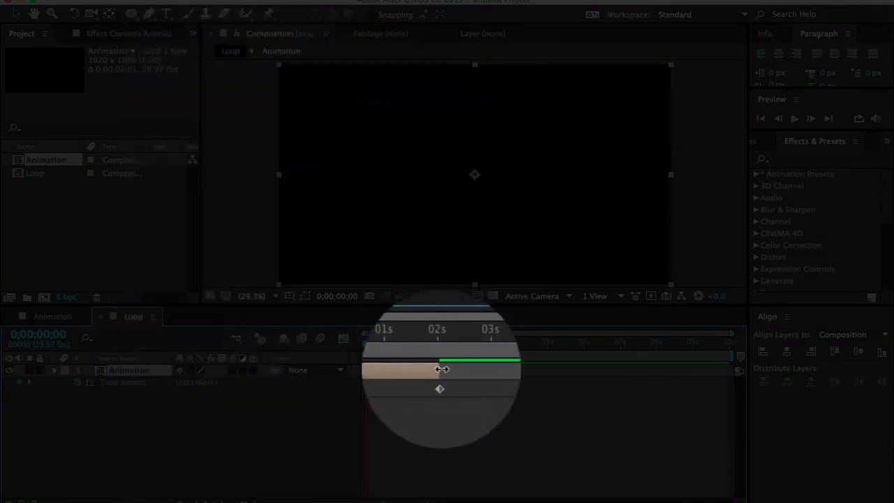
{"action": "left_click_drag", "start_coordinate": [439, 371], "coordinate": [726, 354]}
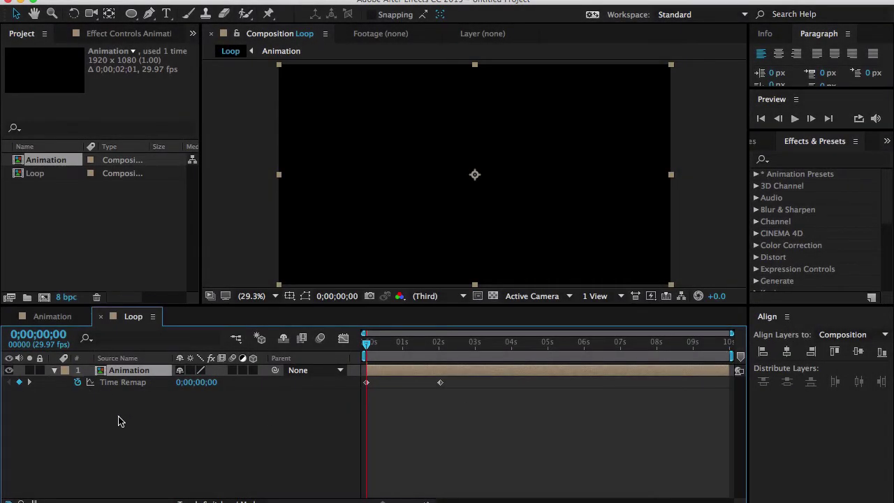
Add the expression loopOut(type = "cycle", numKeyframes = 0) to Time Remap and preview the repeating pulse.
{"action": "left_click", "coordinate": [77, 382], "text": "alt"}
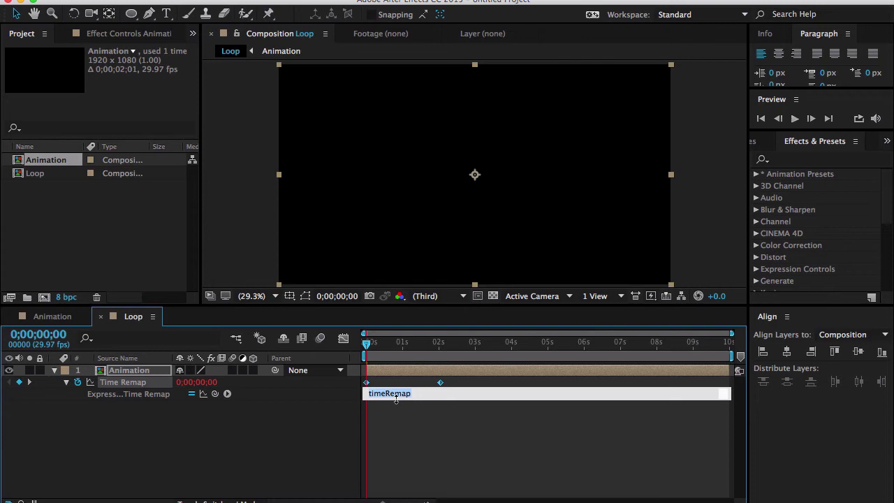
{"action": "left_click", "coordinate": [227, 394]}
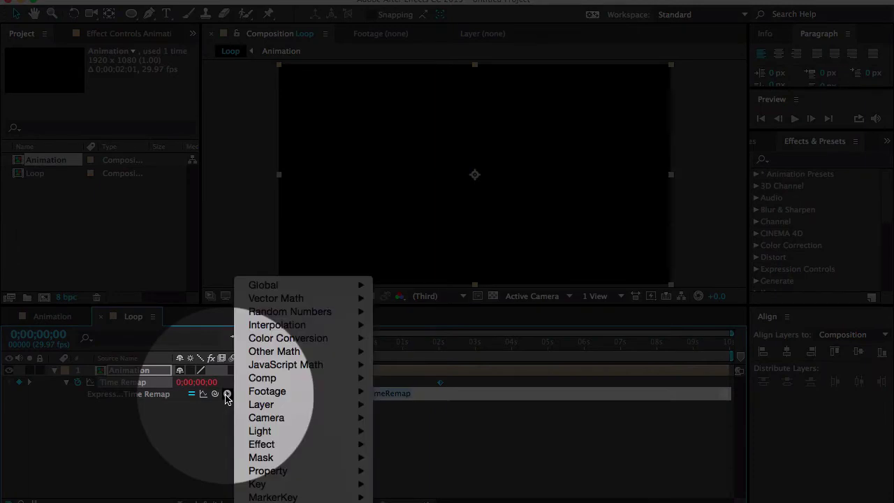
{"action": "mouse_move", "coordinate": [304, 339]}
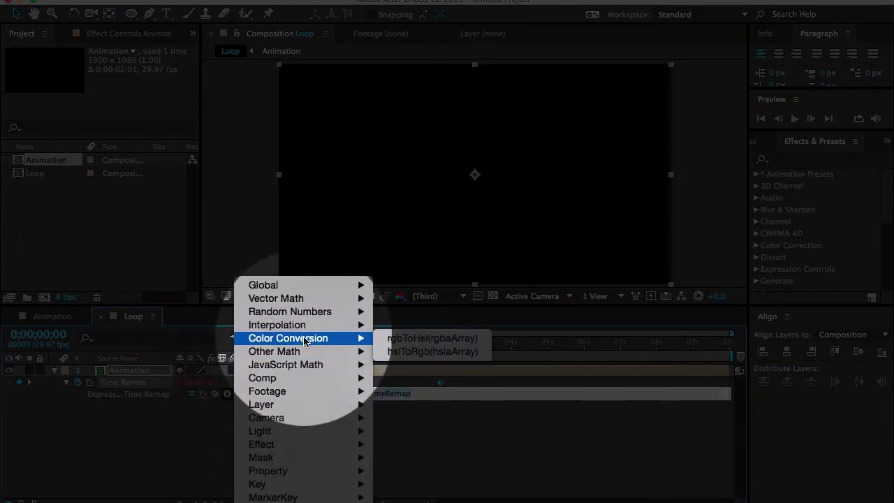
{"action": "mouse_move", "coordinate": [314, 471]}
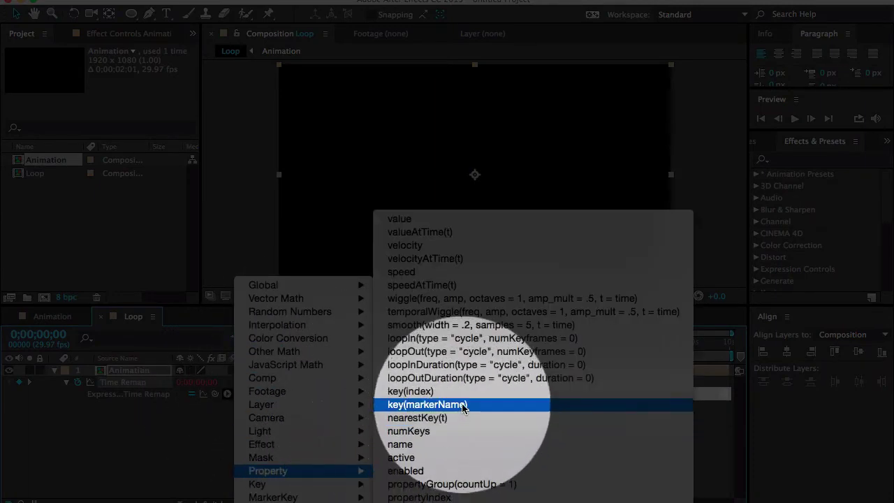
{"action": "left_click", "coordinate": [491, 357]}
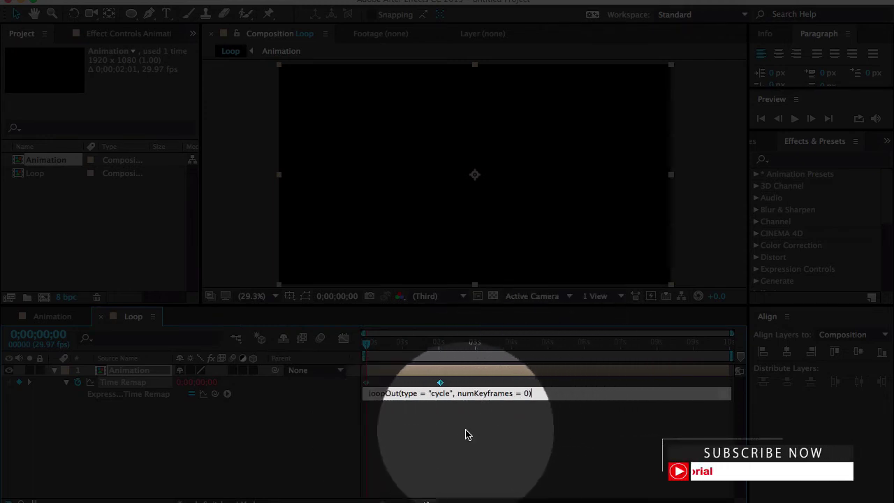
{"action": "left_click", "coordinate": [466, 434]}
{"action": "key", "text": "space"}
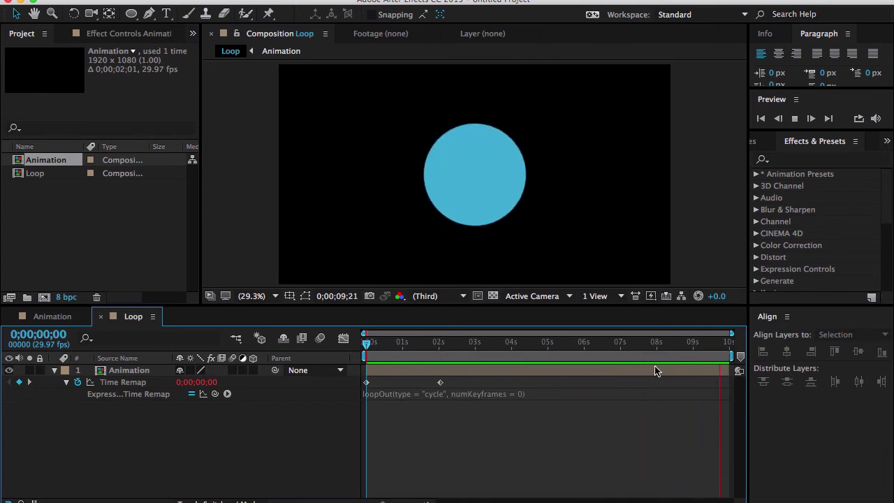
Change the Loop composition's duration to 0;00;30;00.
{"action": "key", "text": "space"}
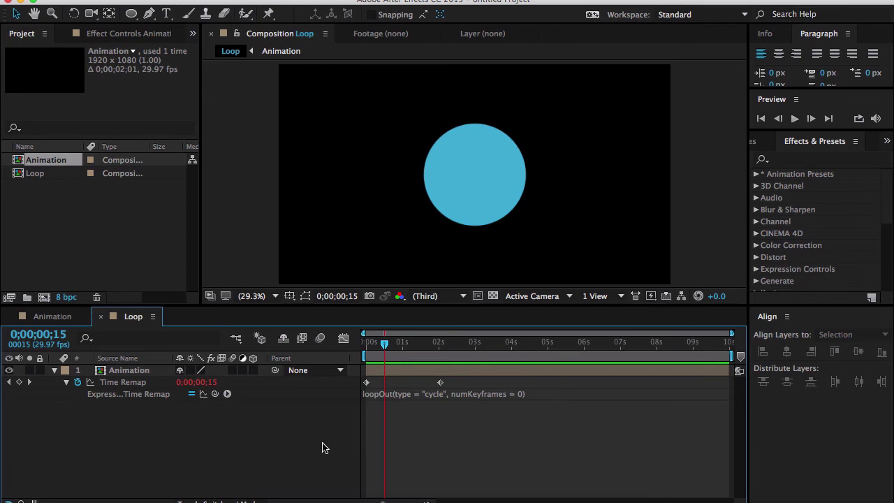
{"action": "key", "text": "super+k"}
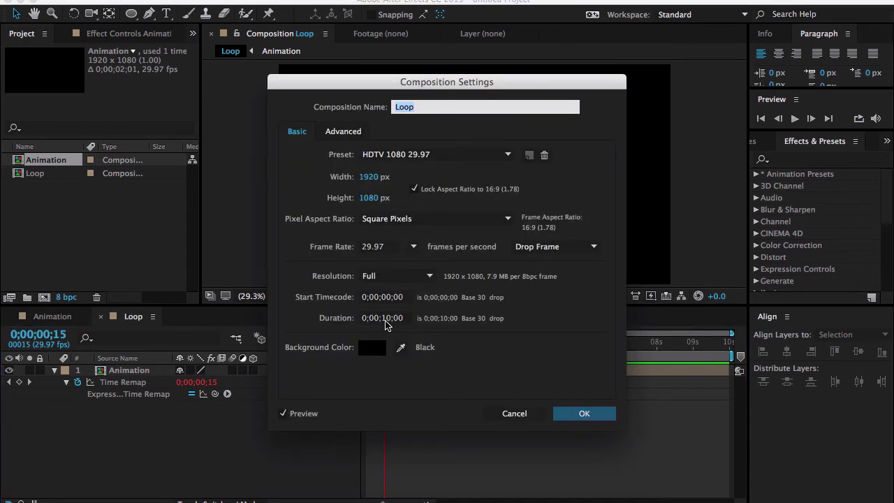
{"action": "left_click", "coordinate": [385, 320]}
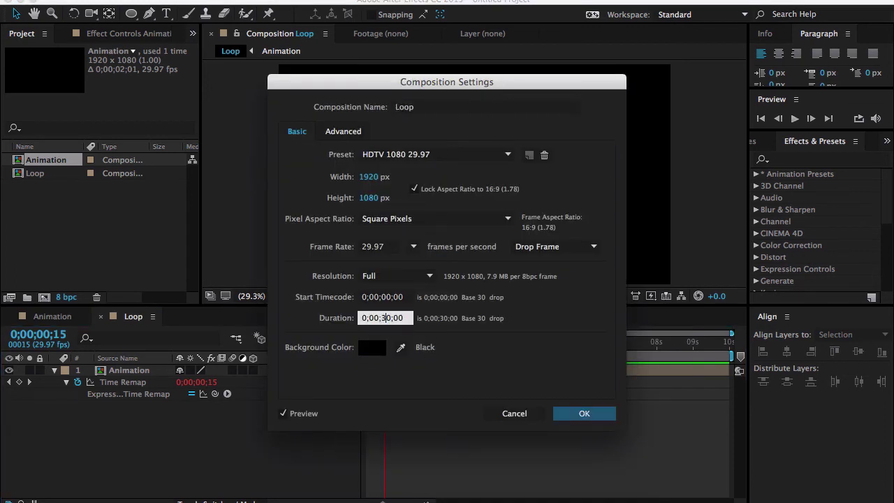
{"action": "key", "text": "Return"}
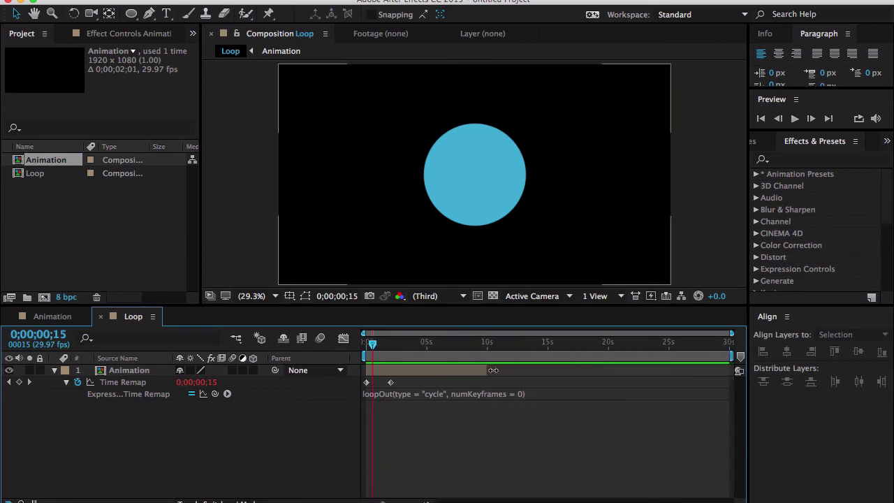
Extend the Animation layer to 30 seconds, preview the loop, and collapse the layer.
{"action": "left_click_drag", "start_coordinate": [491, 370], "coordinate": [728, 382]}
{"action": "key", "text": "space"}
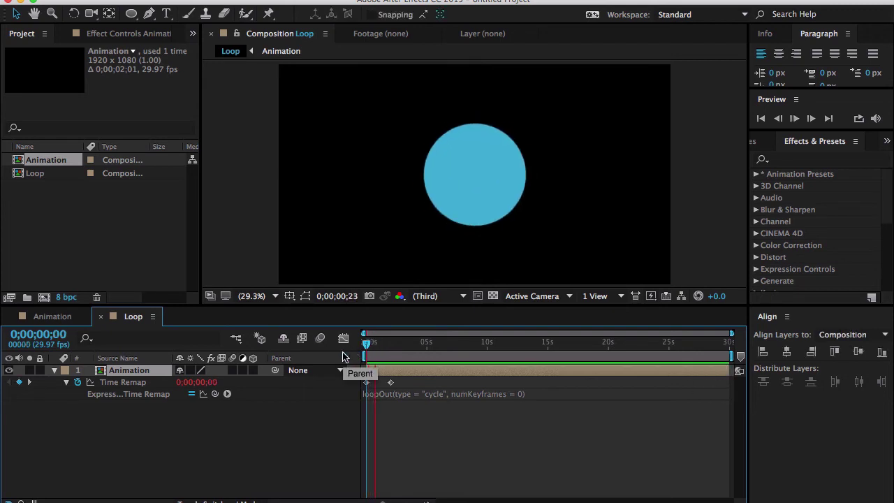
{"action": "left_click", "coordinate": [438, 356]}
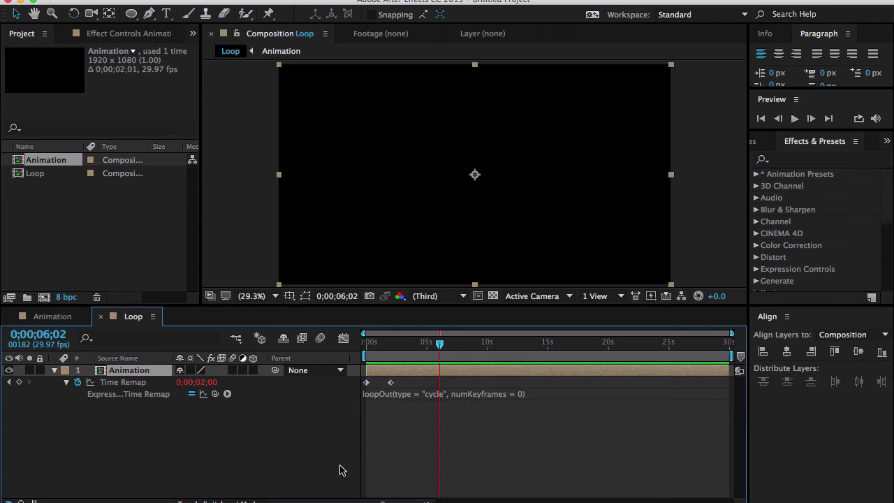
{"action": "left_click", "coordinate": [342, 469]}
{"action": "left_click", "coordinate": [55, 371]}
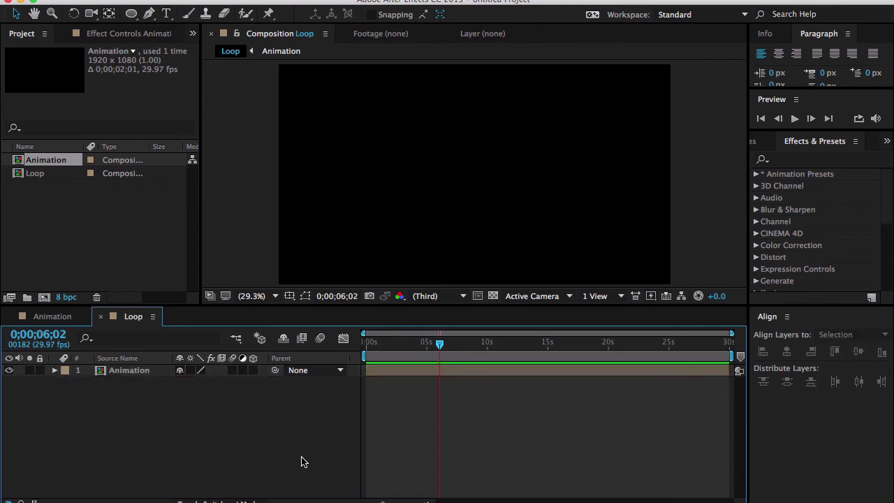
In Chrome, visit the website and Pakistan Freelance Portal Facebook group, ending on A Productions Tutorial YouTube channel.
{"action": "left_click", "coordinate": [326, 491]}
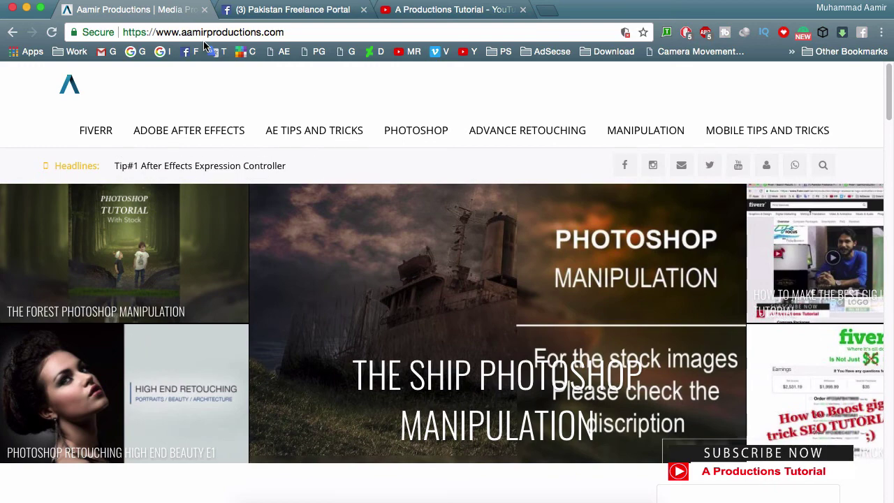
{"action": "left_click", "coordinate": [289, 32]}
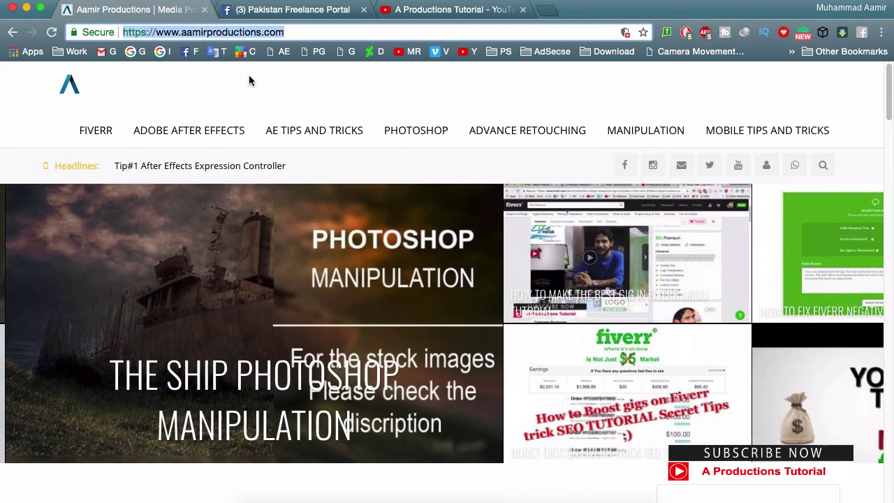
{"action": "left_click", "coordinate": [250, 77]}
{"action": "left_click", "coordinate": [308, 11]}
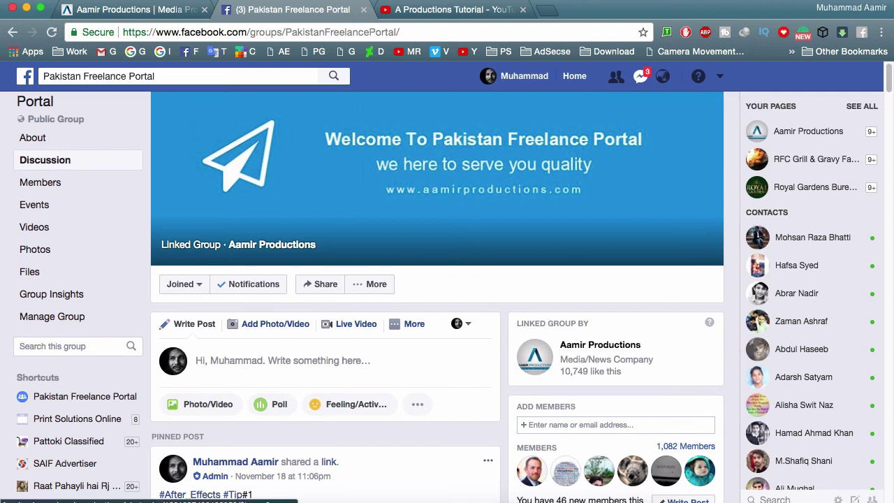
{"action": "left_click", "coordinate": [458, 10]}
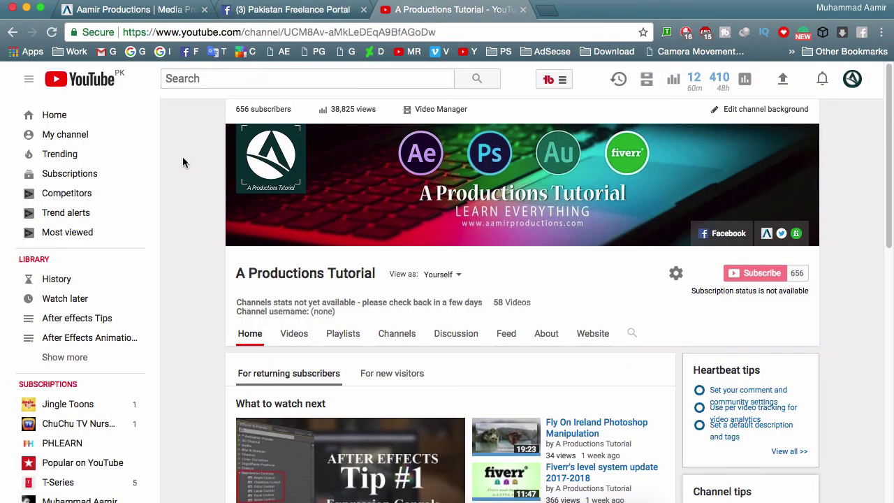